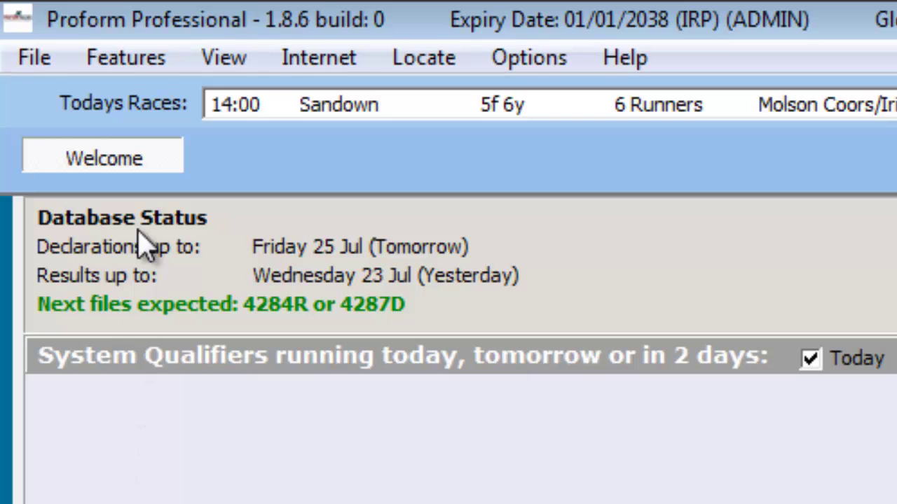
Open the course search and find all courses whose names begin with "ch".
click(122, 59)
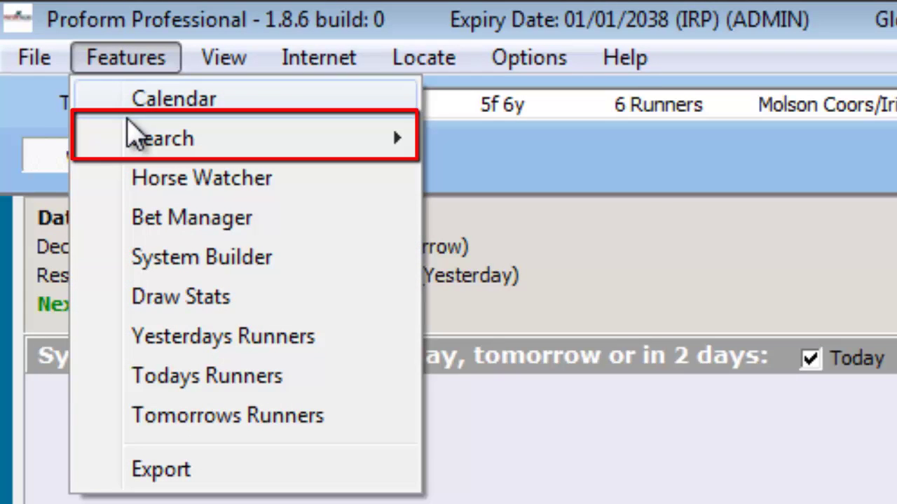
mouse_move(131, 139)
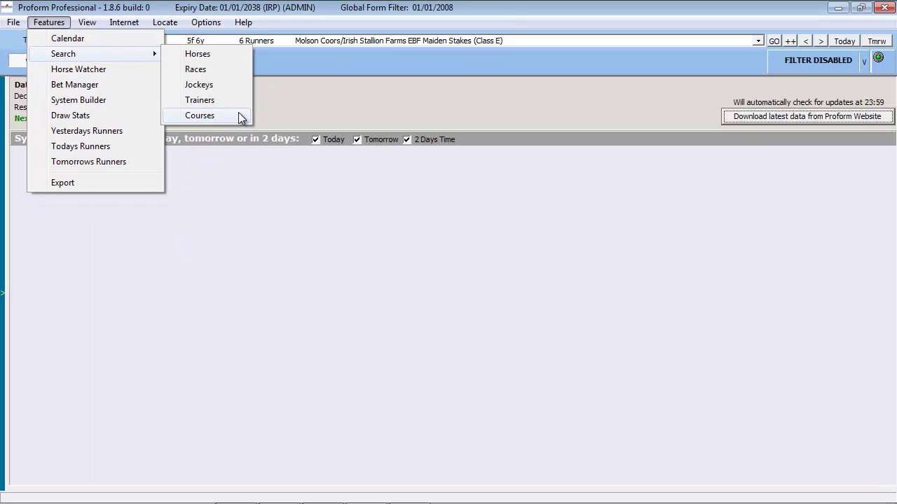
click(238, 118)
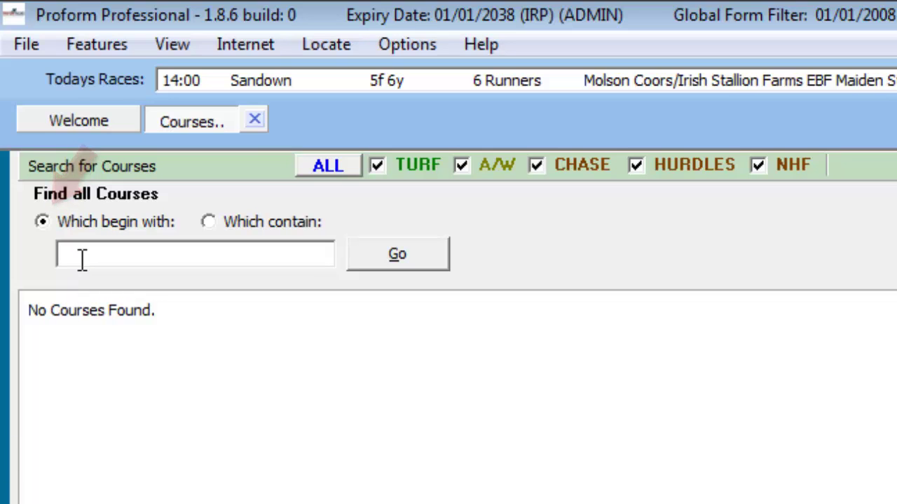
text(ch)
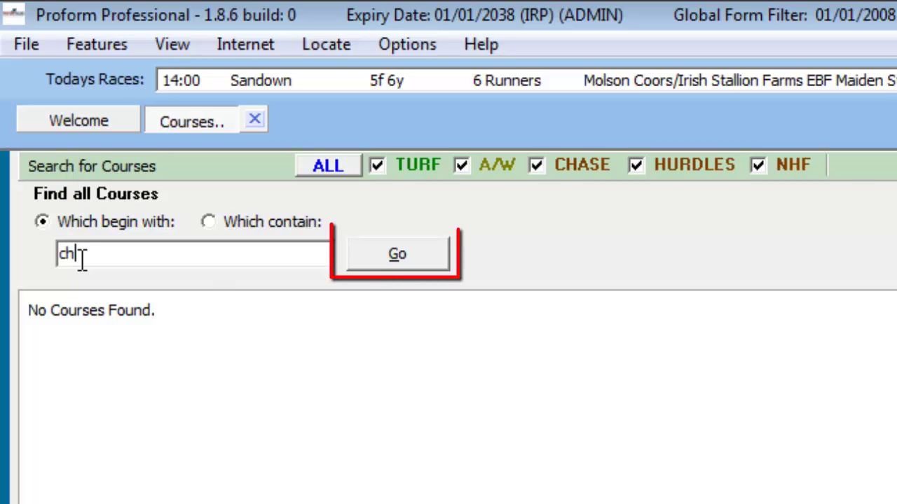
click(370, 255)
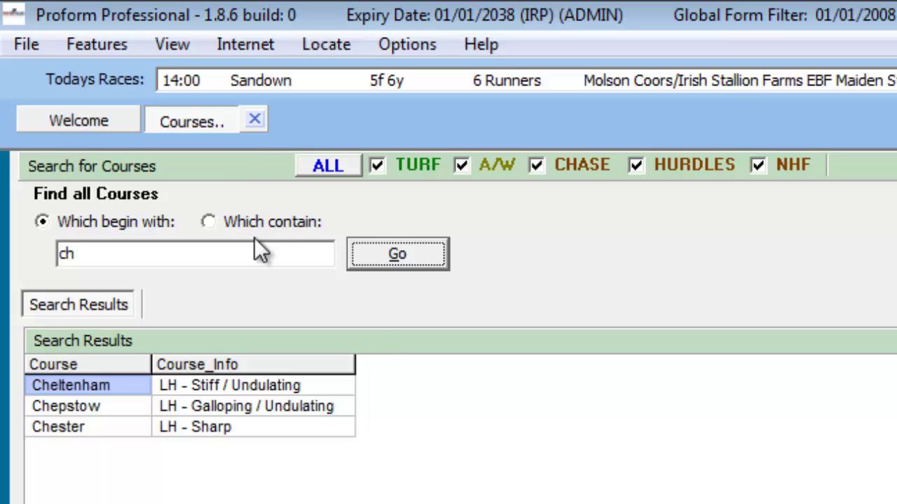
Search for all courses whose names contain "tow".
click(211, 224)
click(174, 248)
key(BackSpace)
key(BackSpace)
text(tow)
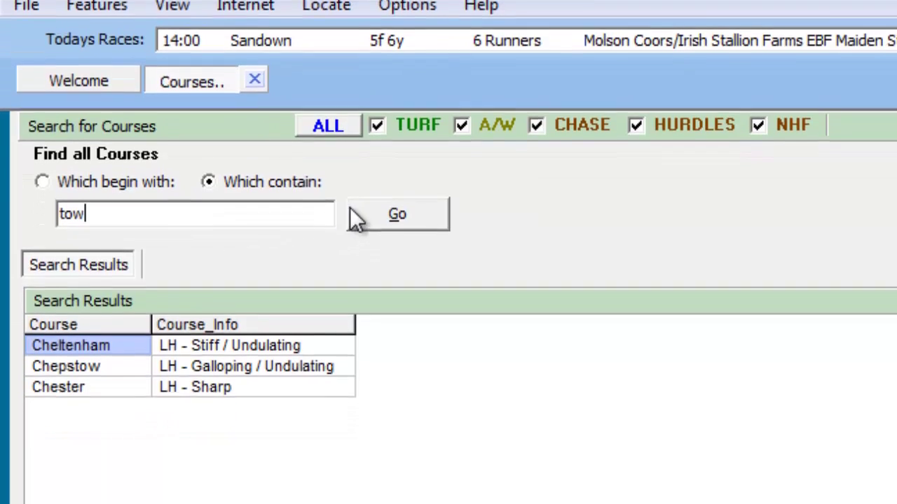
click(372, 249)
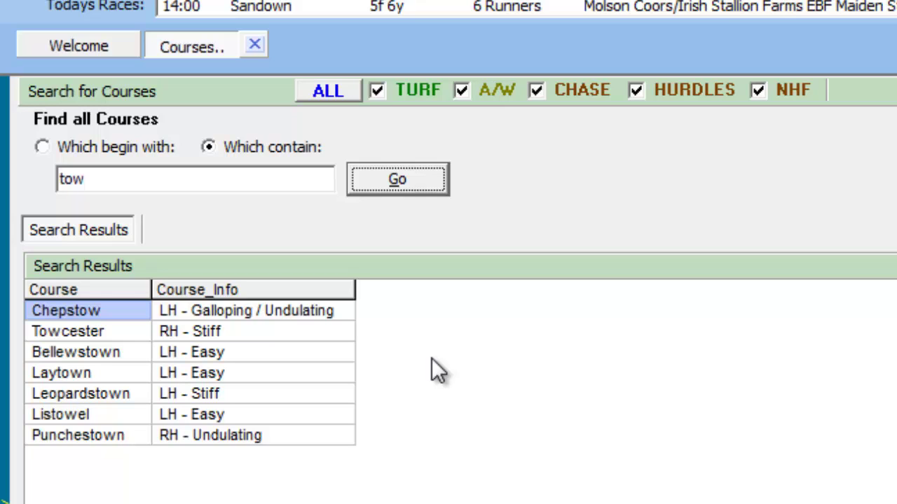
Open Chepstow from the search results and browse its trainer and jockey stats.
click(136, 313)
double_click(135, 313)
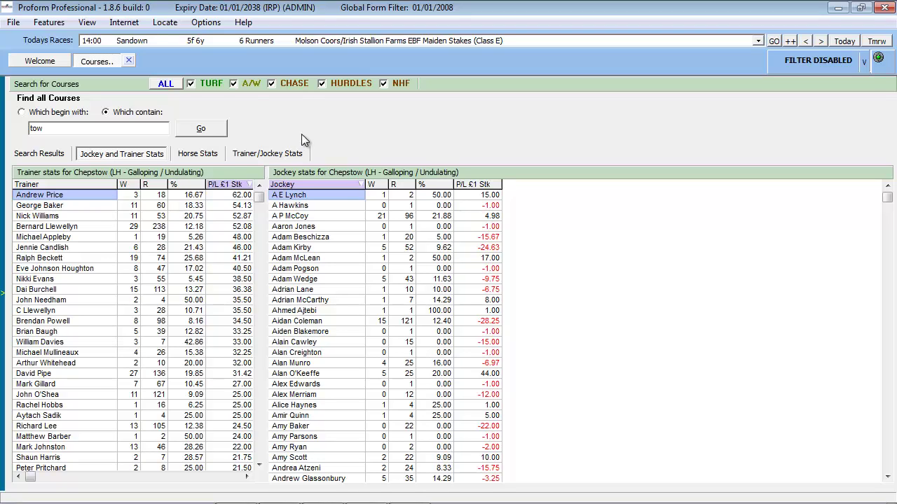
mouse_move(258, 202)
mouse_down()
mouse_move(260, 303)
mouse_move(260, 223)
mouse_move(270, 208)
mouse_up()
mouse_move(888, 199)
mouse_down()
mouse_move(893, 269)
mouse_move(893, 196)
mouse_up()
Sort the Chepstow jockey stats by wins, runs, percentage and finally P/L £1 Stk.
click(375, 185)
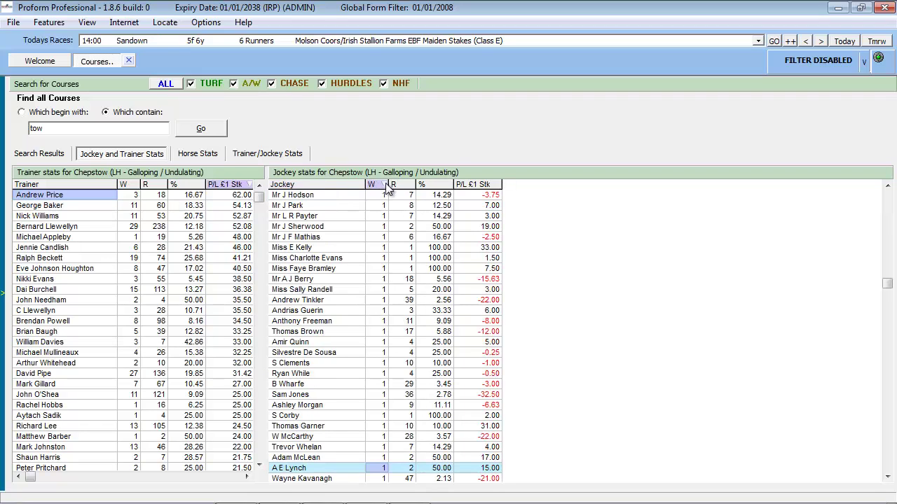
click(405, 185)
click(429, 185)
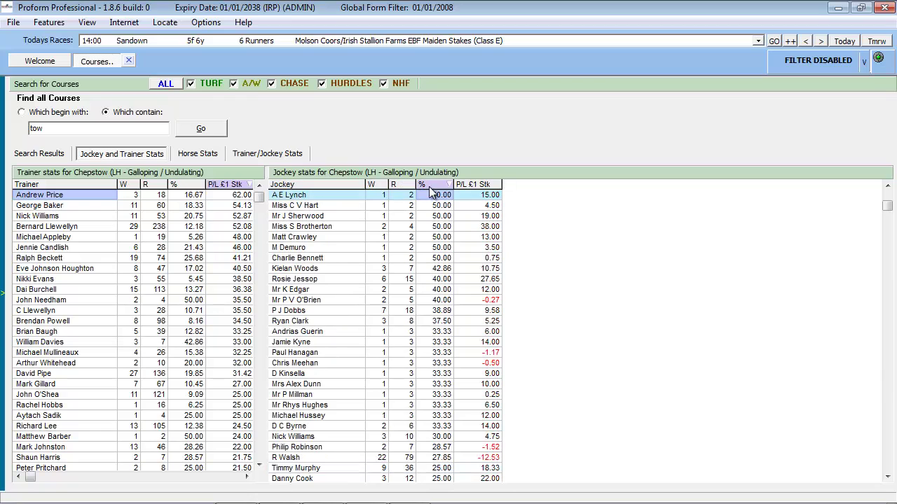
click(888, 185)
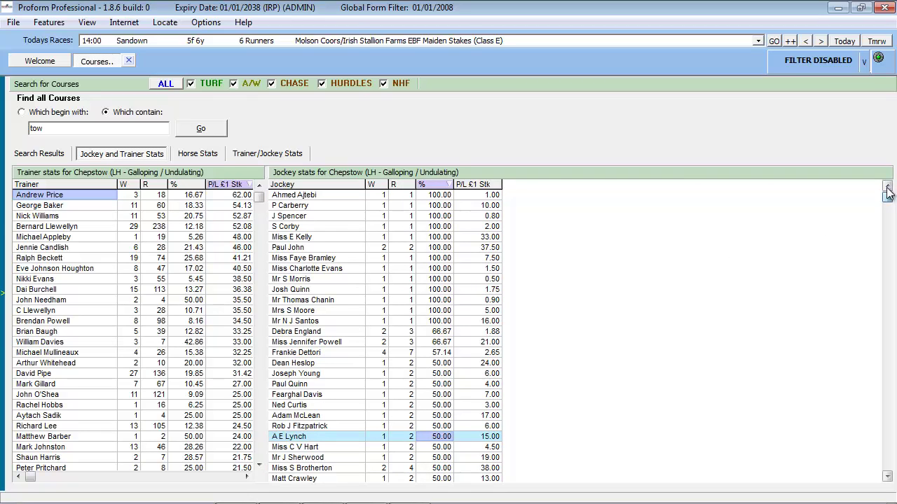
click(496, 184)
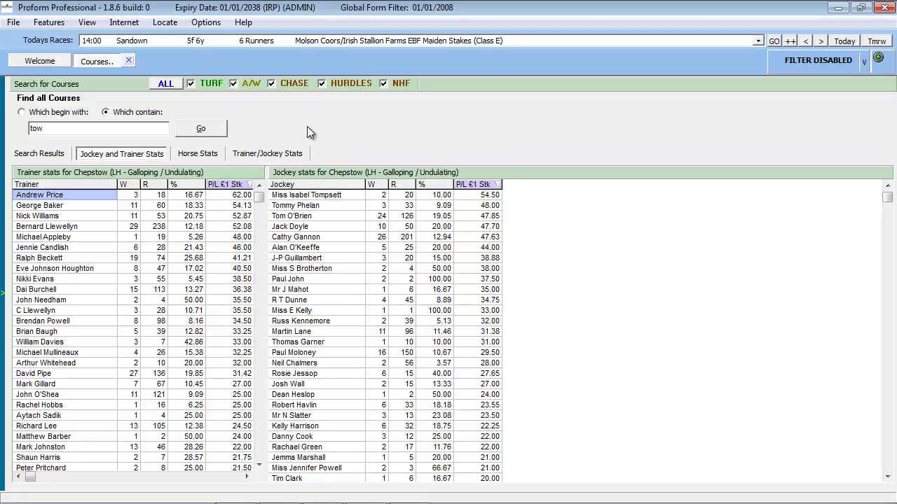
Review the column visibility and order settings of the jockey stats table and accept them as they are.
right_click(314, 183)
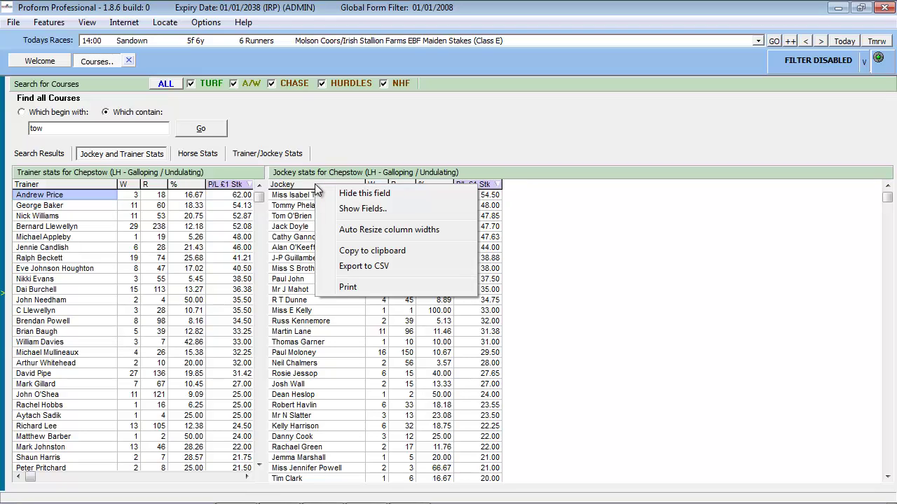
click(350, 208)
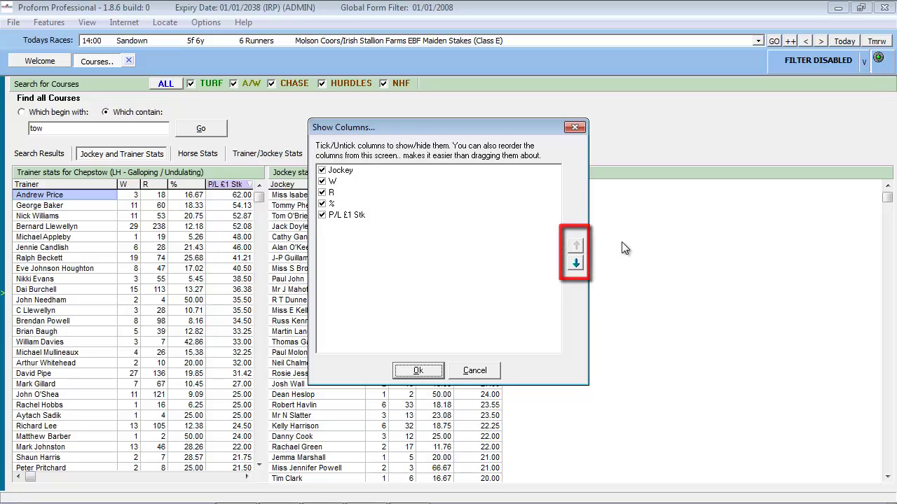
click(419, 370)
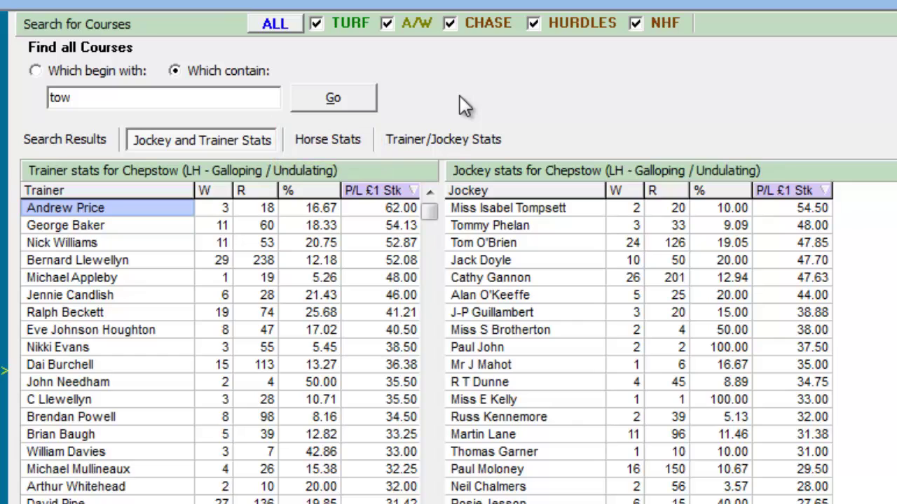
View the Chepstow horse stats and the combined trainer/jockey stats.
click(350, 138)
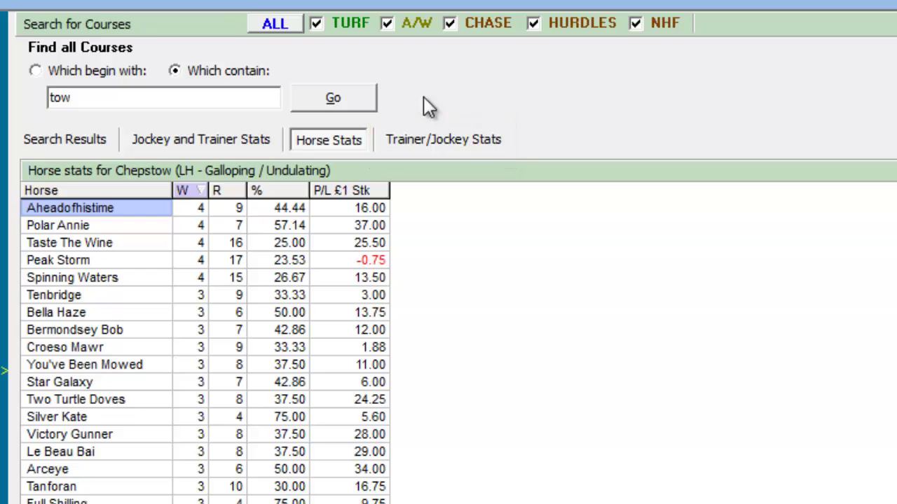
click(432, 139)
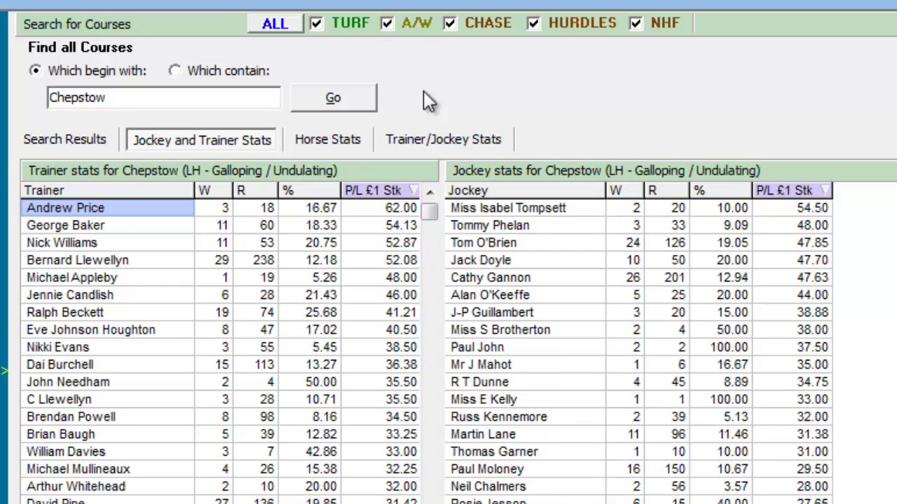
Sort both the Chepstow trainer stats and jockey stats by number of wins, highest first.
click(212, 190)
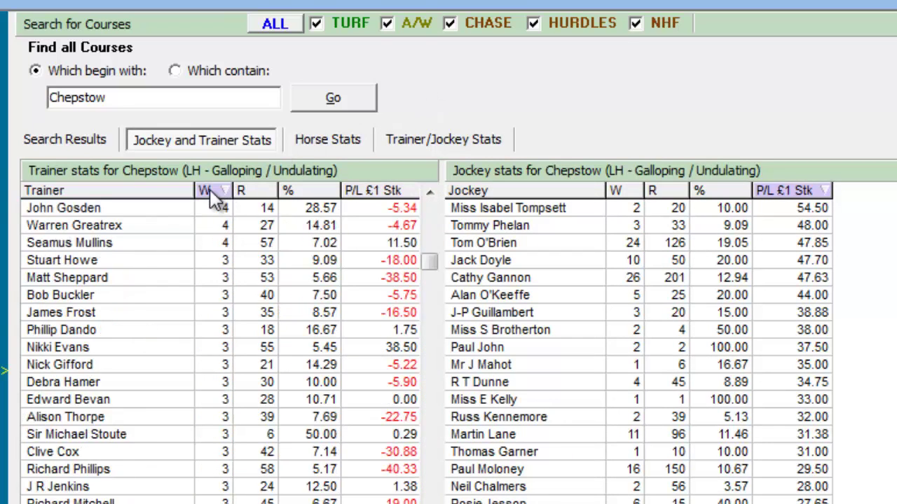
drag(433, 277, 449, 204)
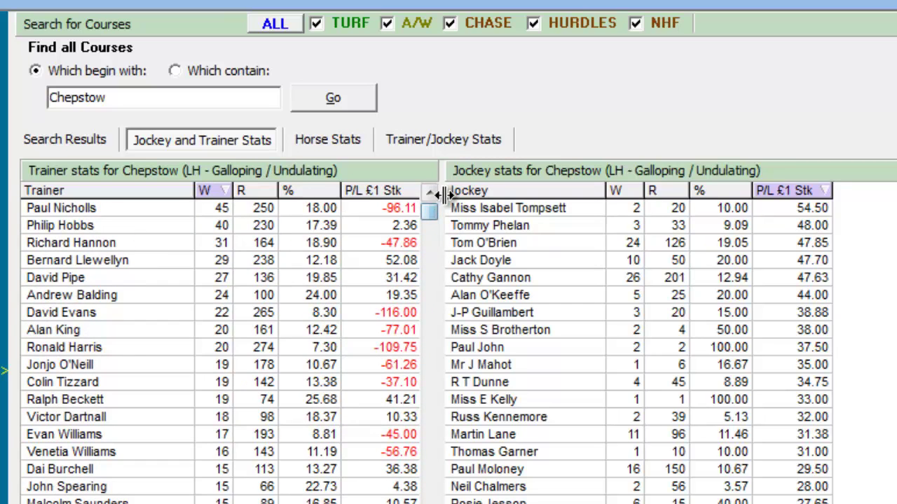
click(626, 191)
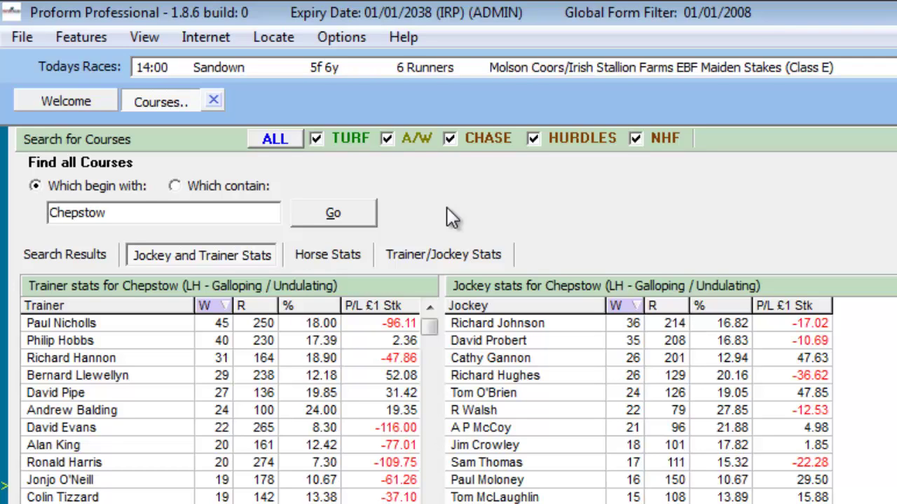
Restrict the Chepstow stats to TURF races by excluding A/W, CHASE, HURDLES and NHF, and apply the filter.
click(405, 134)
click(451, 138)
click(532, 139)
click(642, 135)
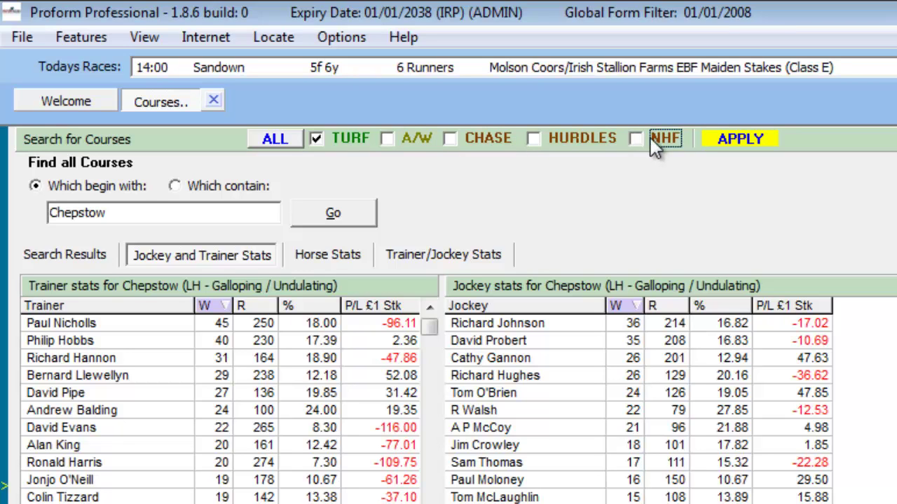
click(736, 143)
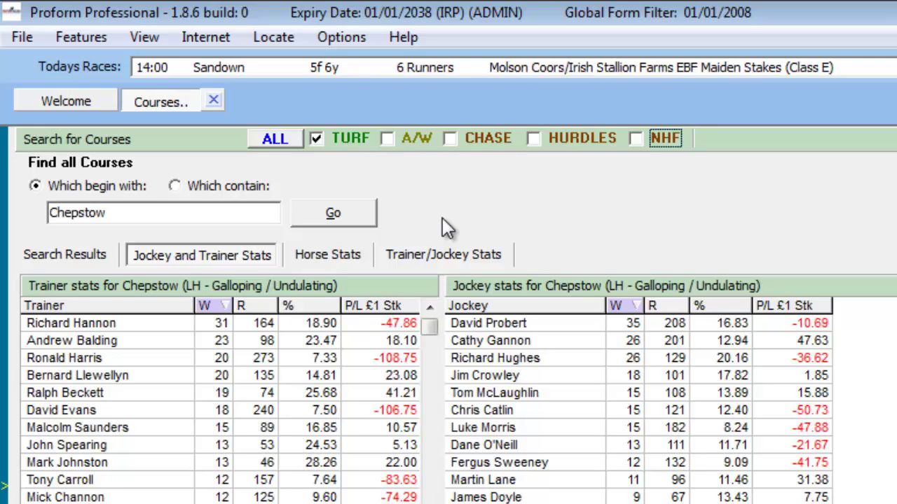
Switch the race type filter from TURF to CHASE only, apply it and show the combined trainer/jockey stats for Chepstow.
click(337, 154)
click(449, 139)
click(728, 138)
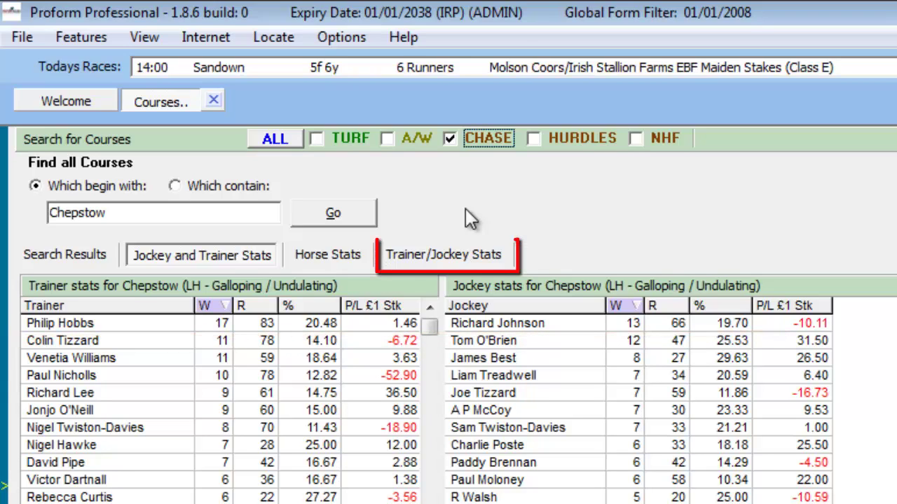
click(455, 250)
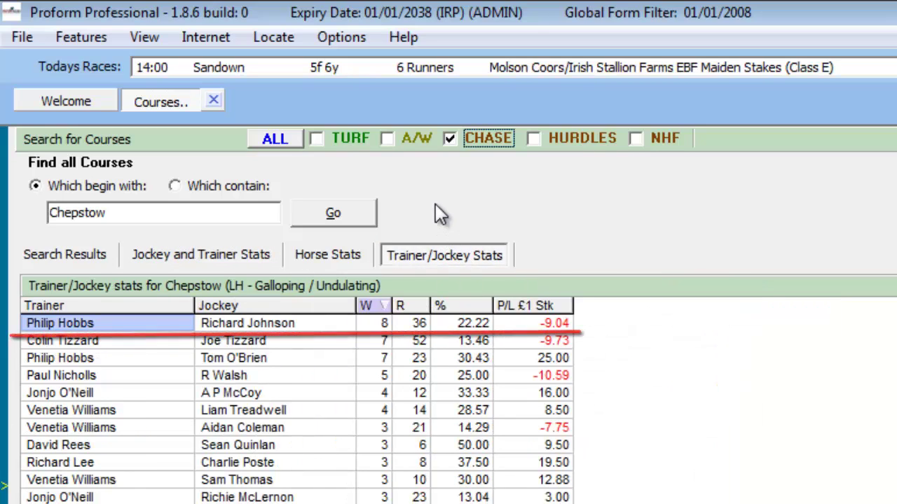